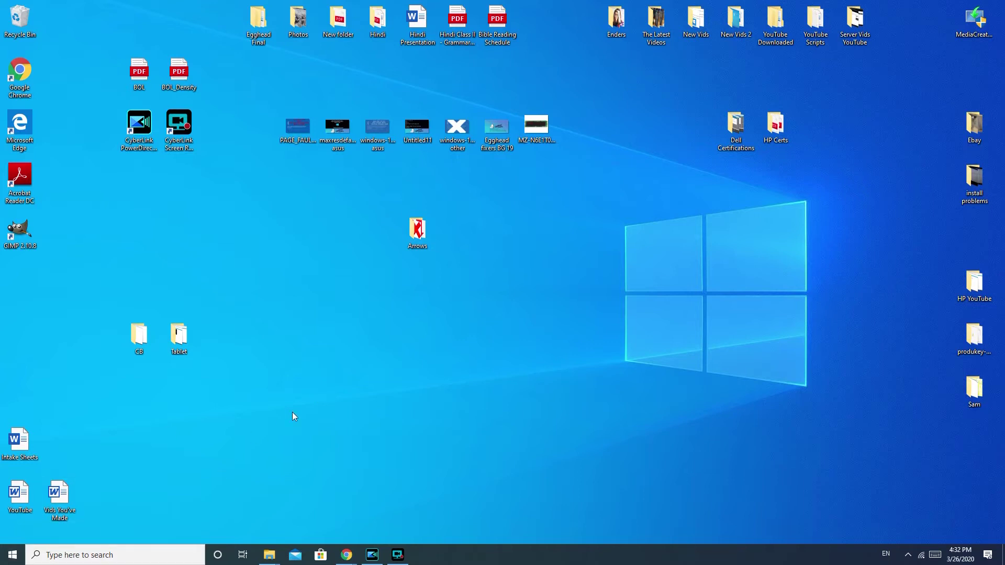
Open the Start menu from the taskbar
left_click(11, 556)
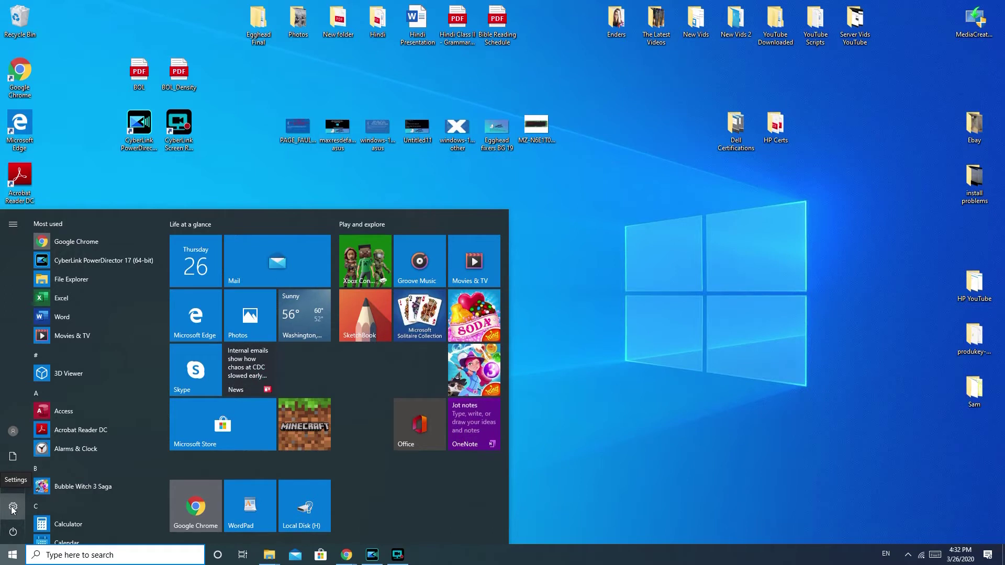
Open Settings, search for the 'find and fix problems' troubleshooters, then clear the search box
left_click(13, 507)
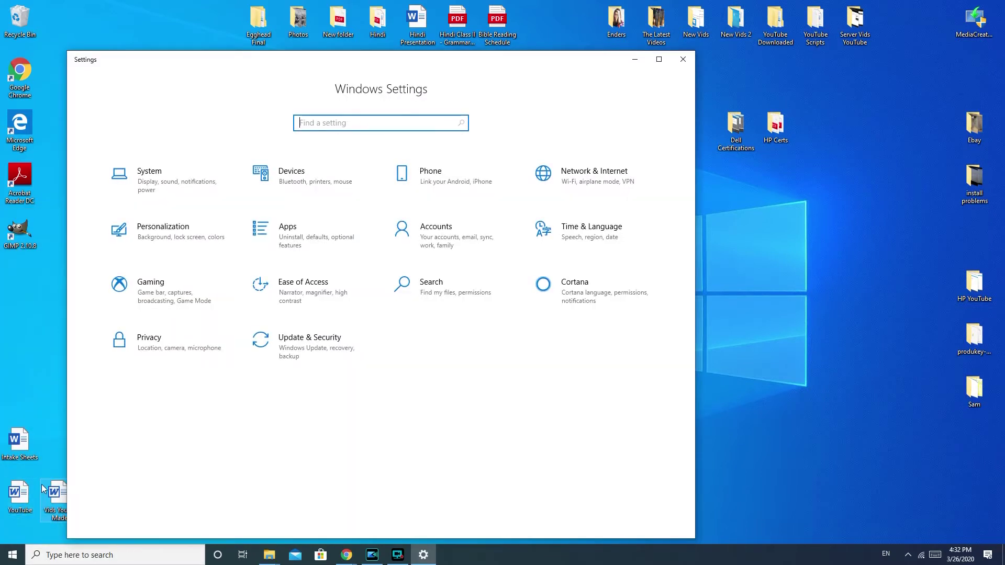
left_click(333, 123)
type("find ")
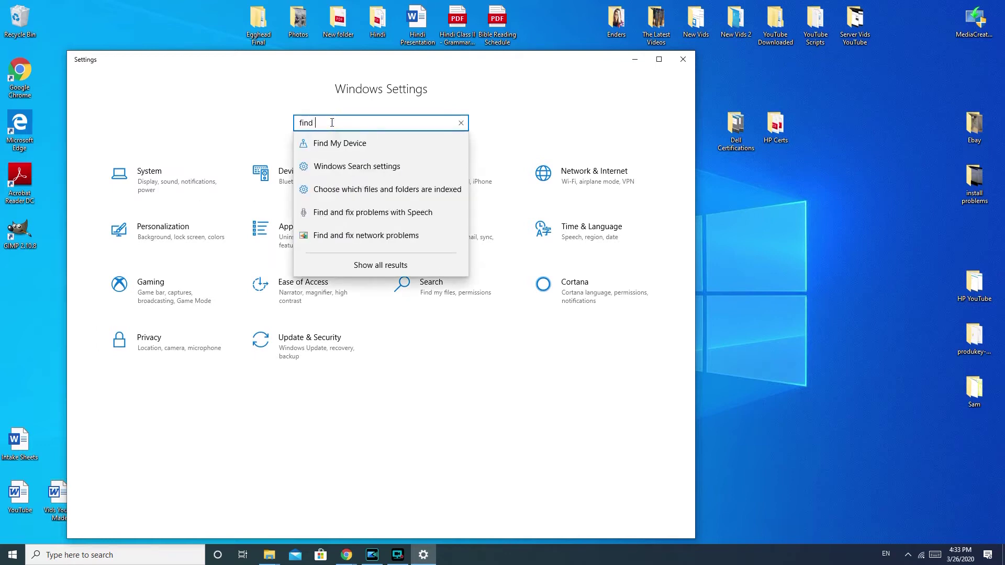
type("and ")
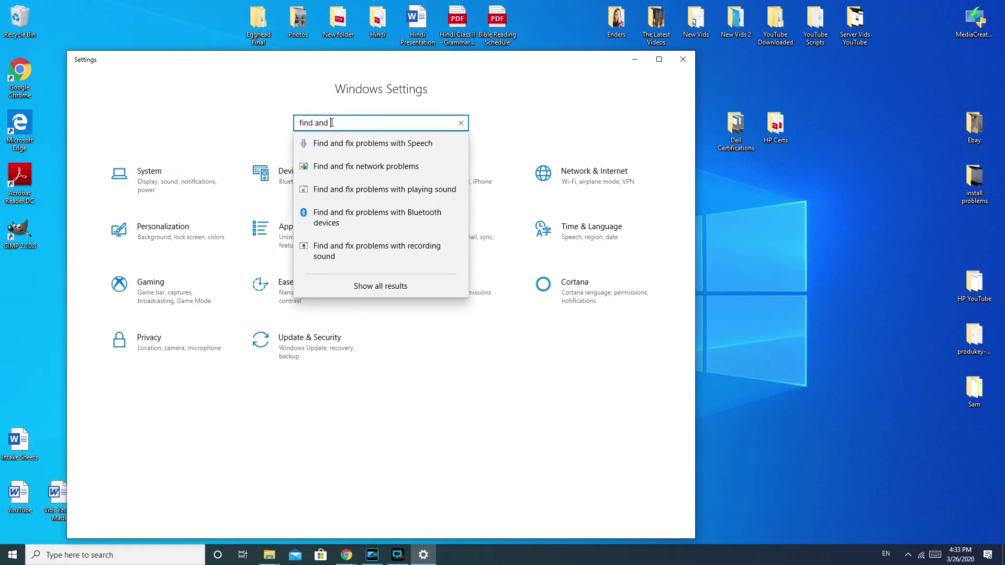
type("fux")
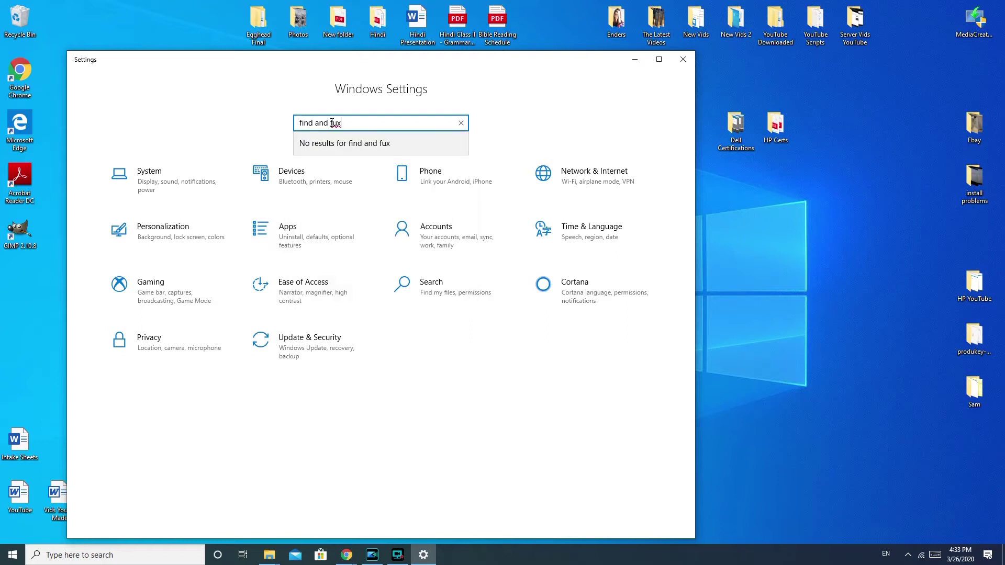
key("BackSpace")
key("BackSpace")
key("BackSpace")
type("fix ")
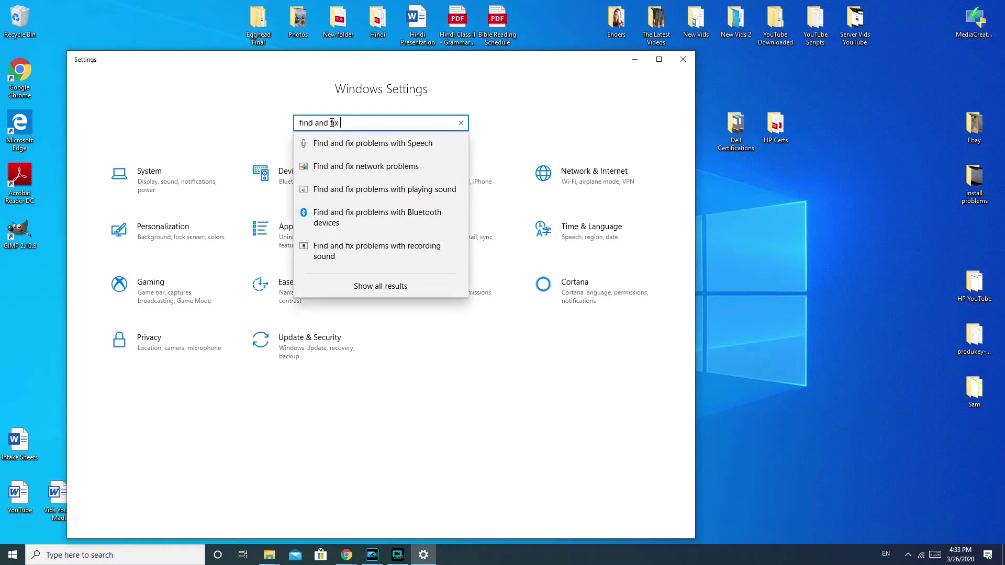
type("pro")
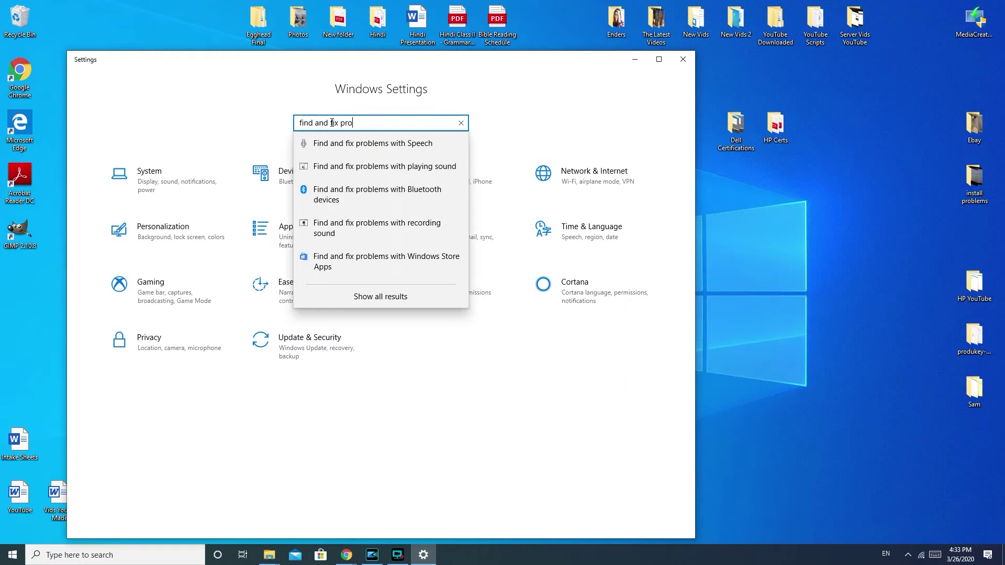
type("blr")
key("BackSpace")
left_click(461, 123)
Go to Update & Security > Troubleshoot and run the Playing Audio troubleshooter
left_click(318, 354)
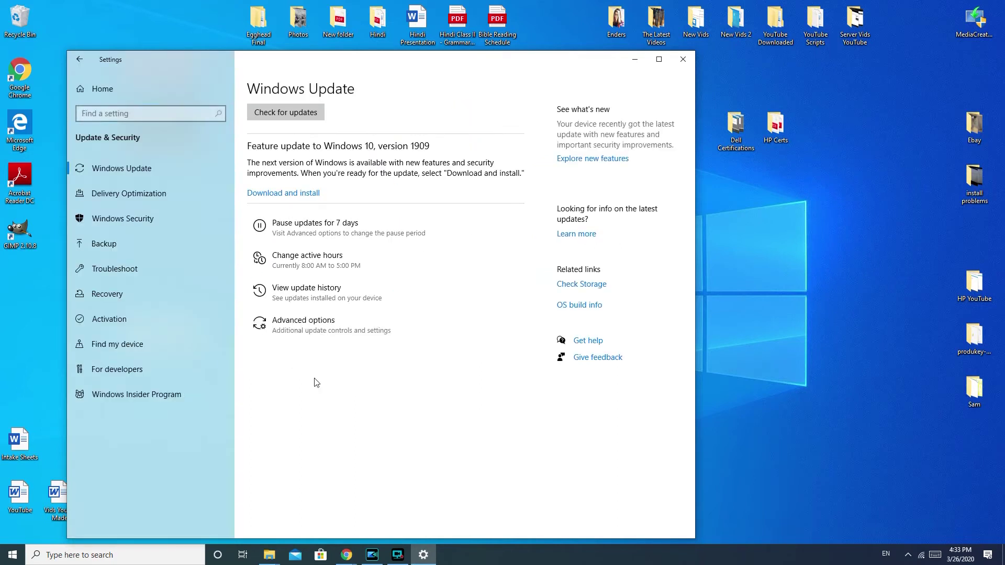
left_click(108, 267)
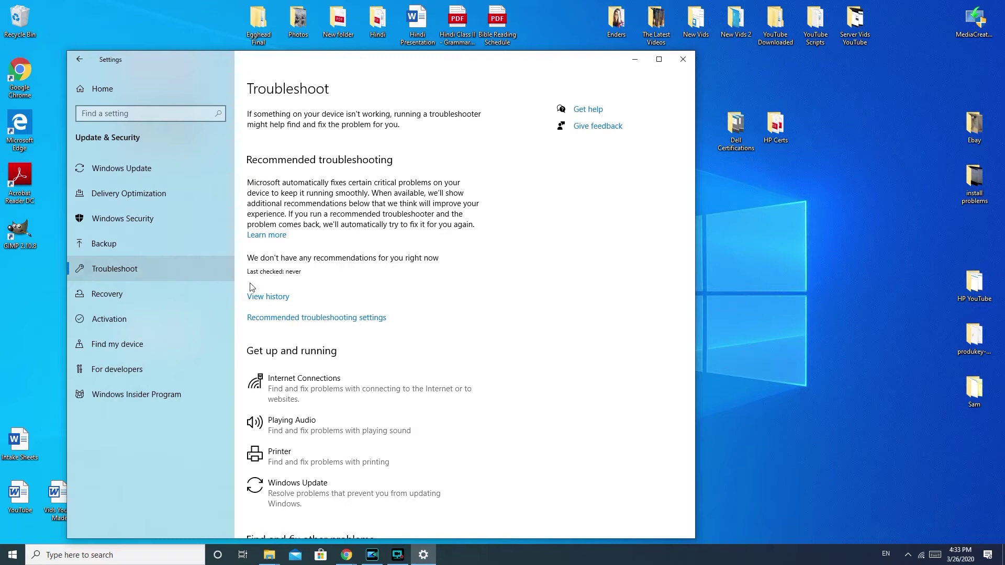
scroll(450, 416, "down", 4)
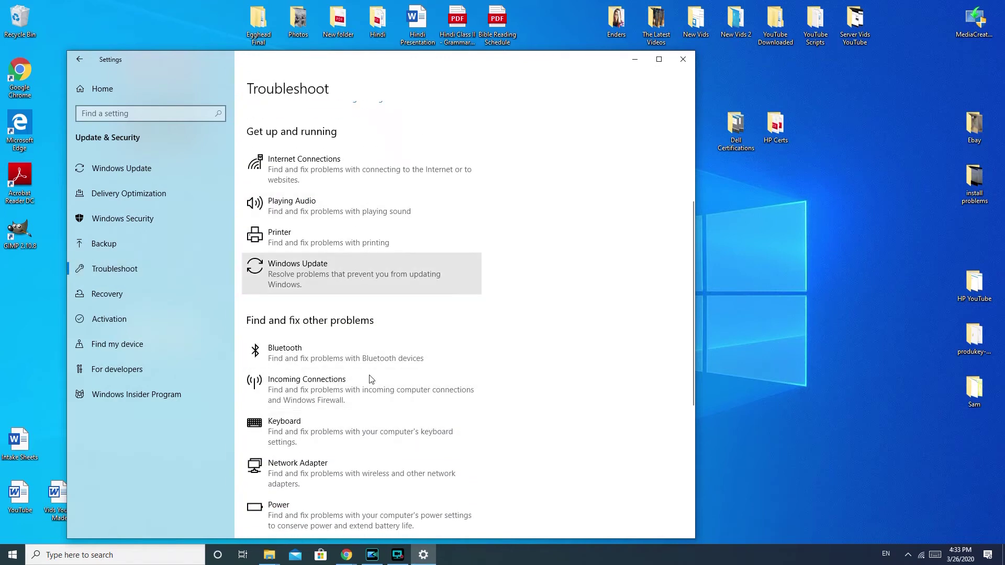
scroll(436, 440, "up", 5)
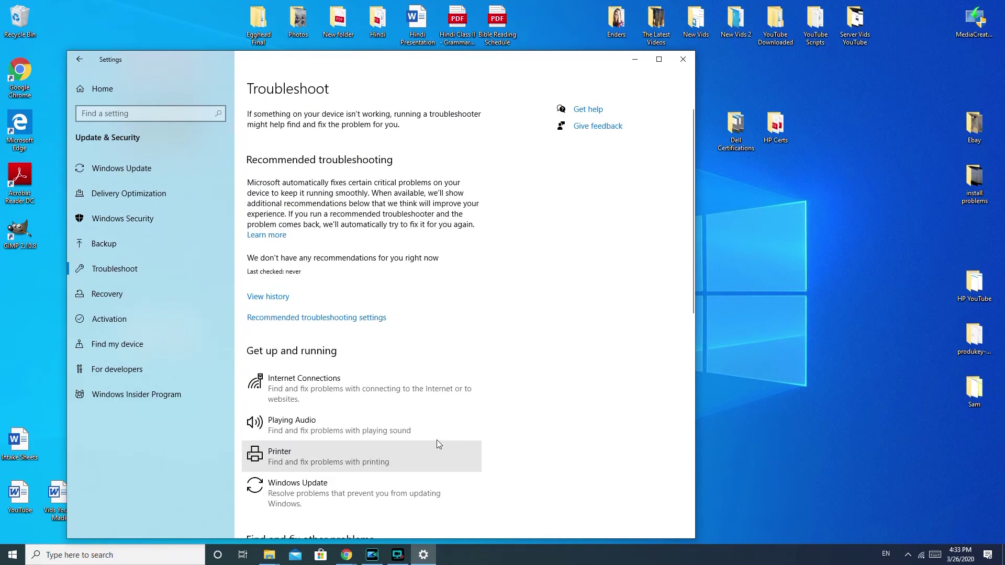
scroll(403, 204, "down", 10)
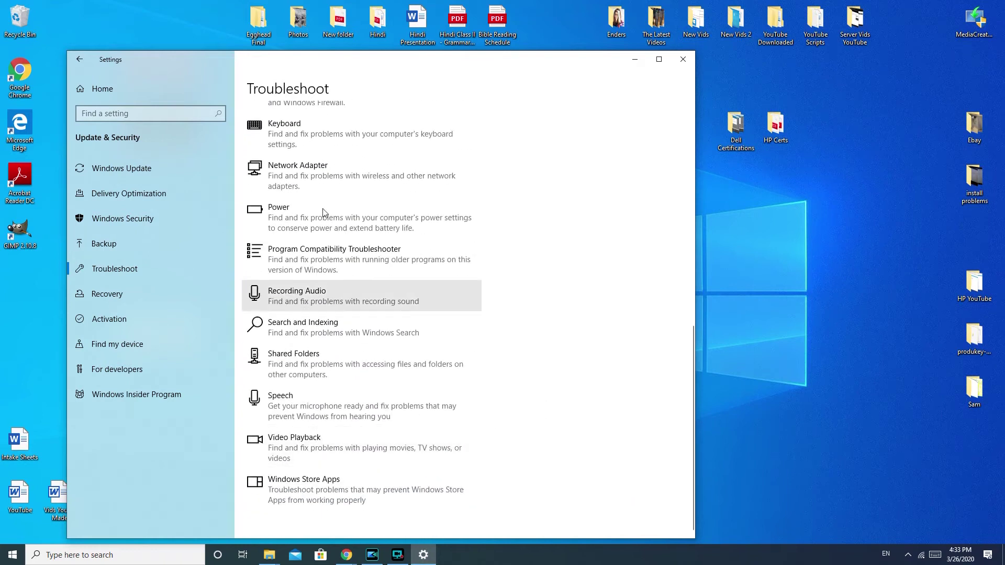
scroll(374, 416, "up", 10)
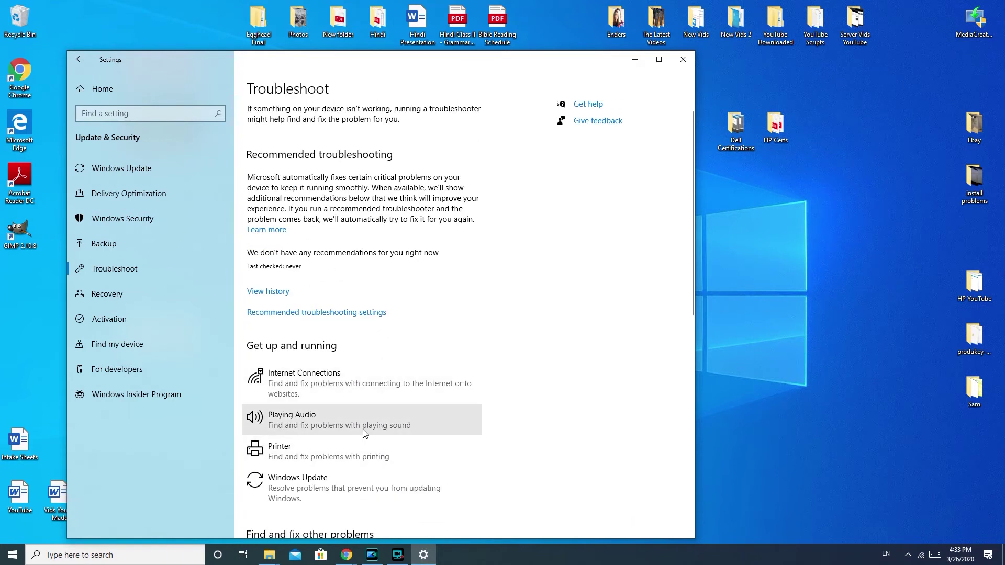
scroll(366, 433, "down", 1)
left_click(314, 346)
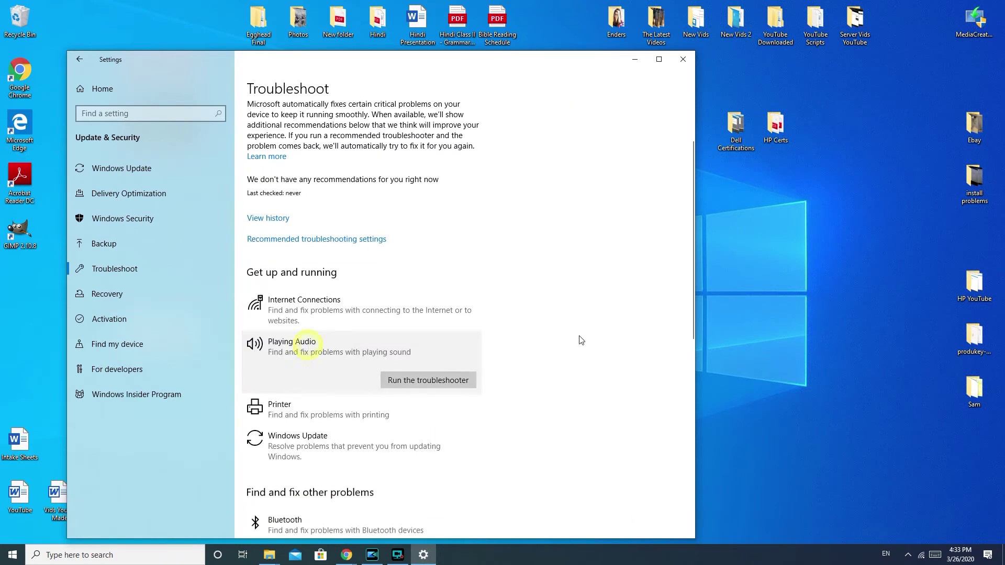
left_click(453, 381)
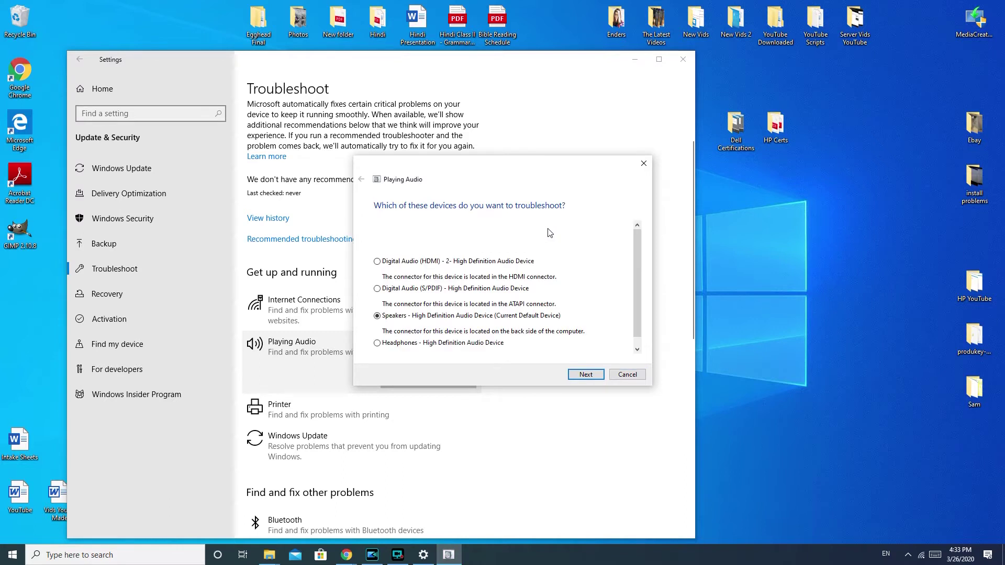
scroll(636, 282, "down", 1)
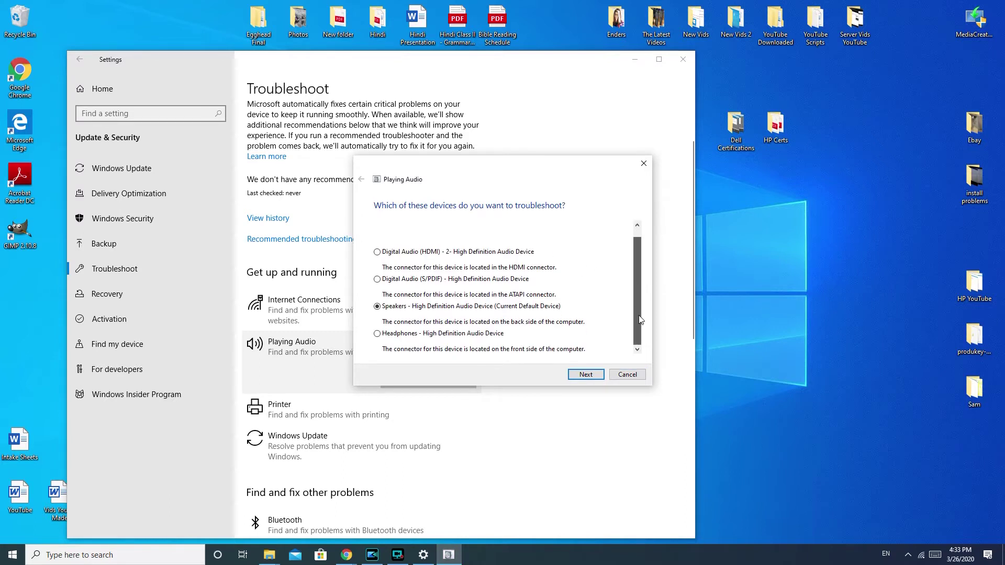
scroll(640, 297, "up", 1)
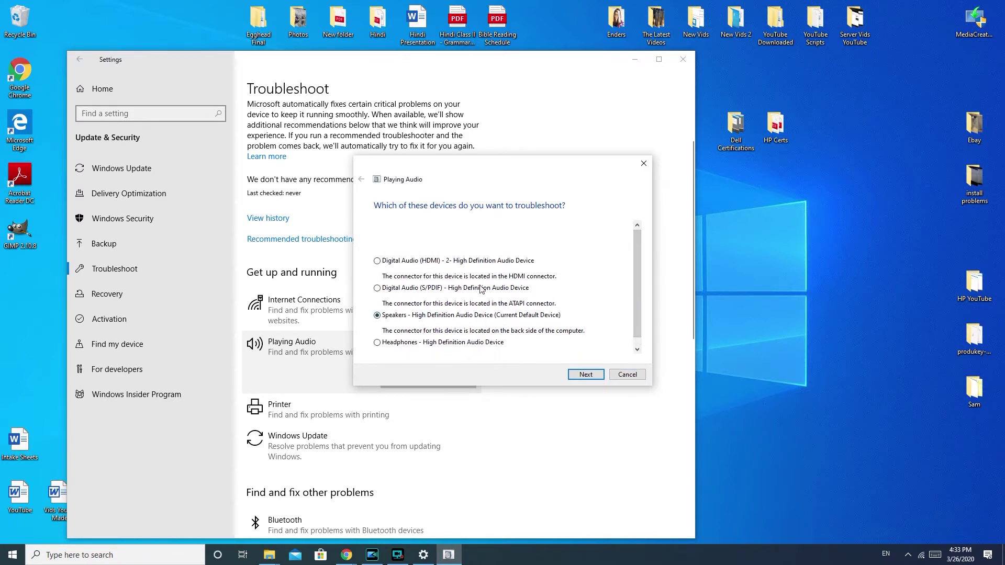
scroll(635, 300, "down", 1)
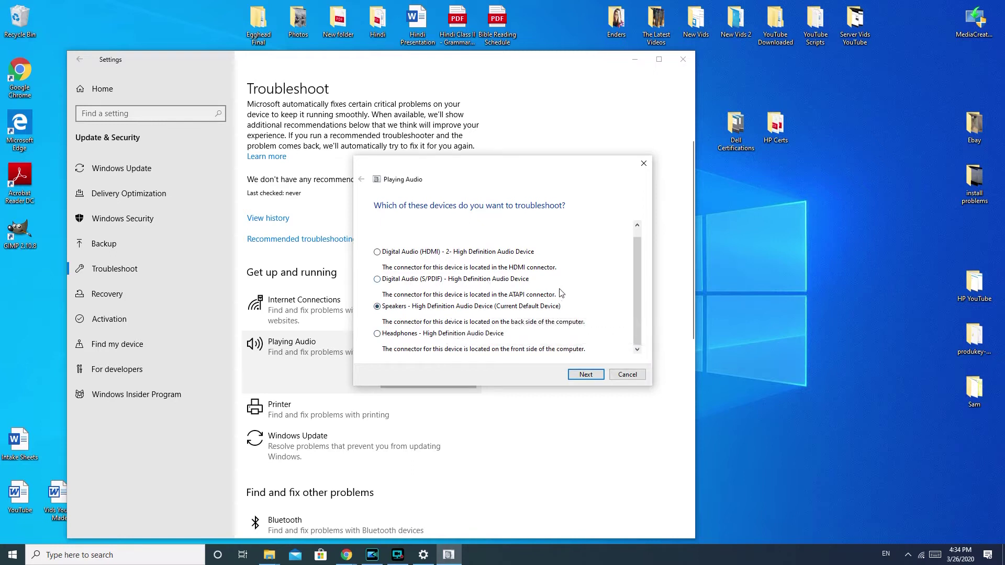
left_click(585, 375)
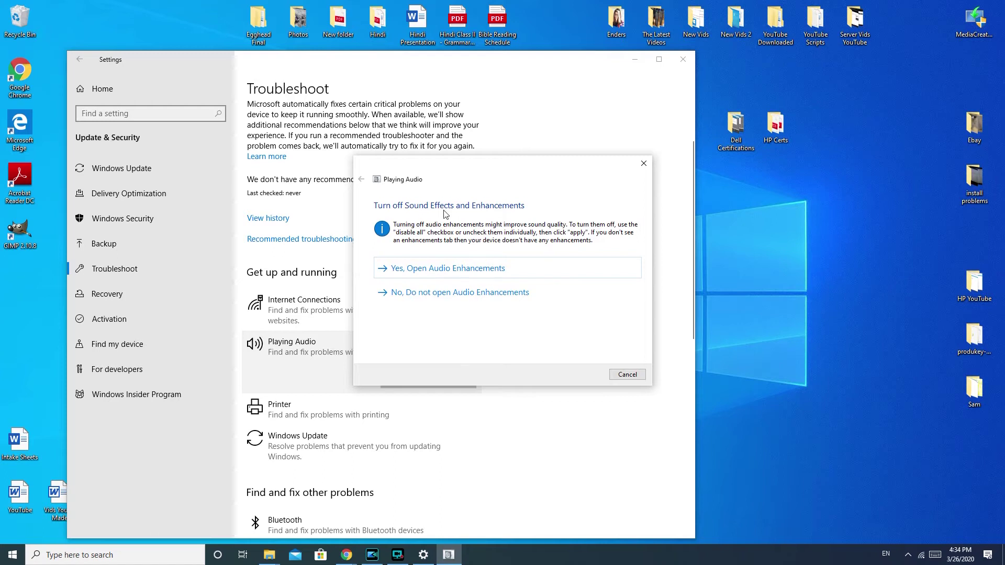
Finish the audio troubleshooter without Audio Enhancements or test sounds, then close it and Settings
left_click(480, 295)
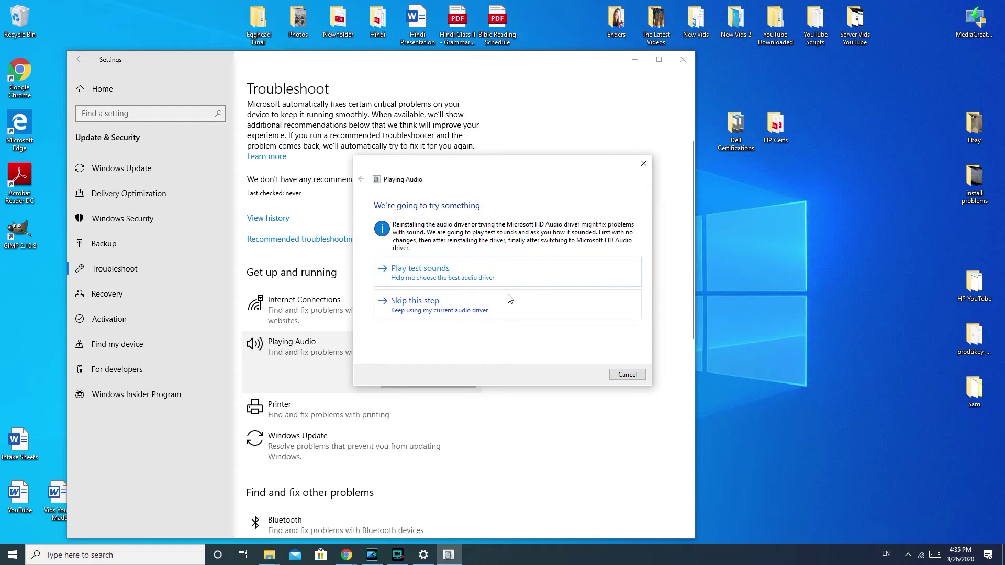
left_click(451, 313)
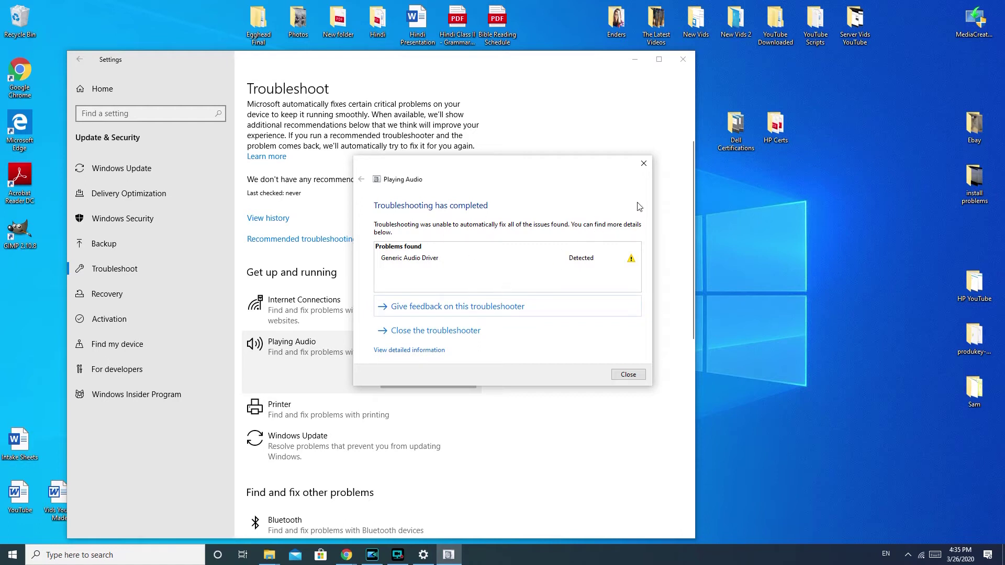
left_click(644, 163)
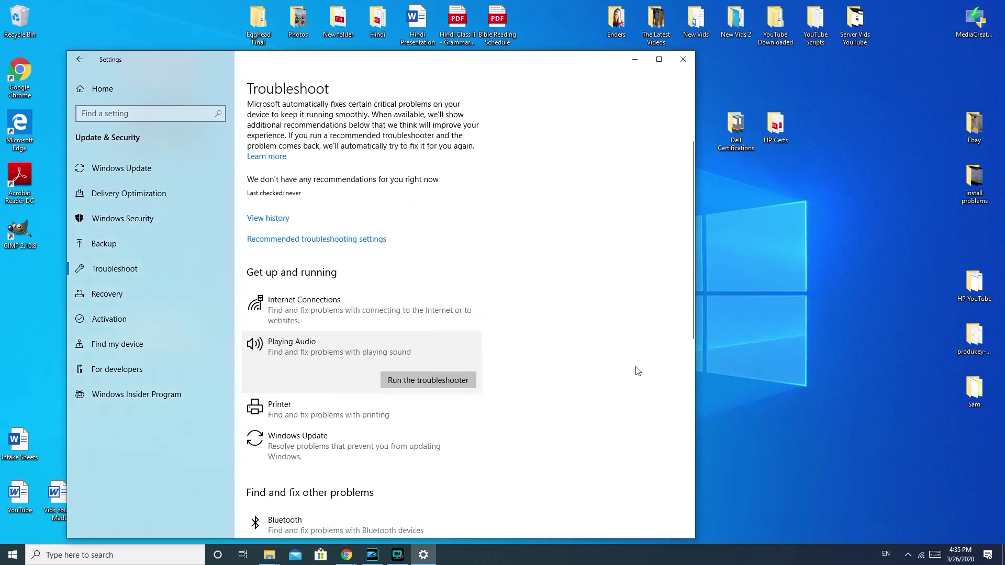
left_click(633, 60)
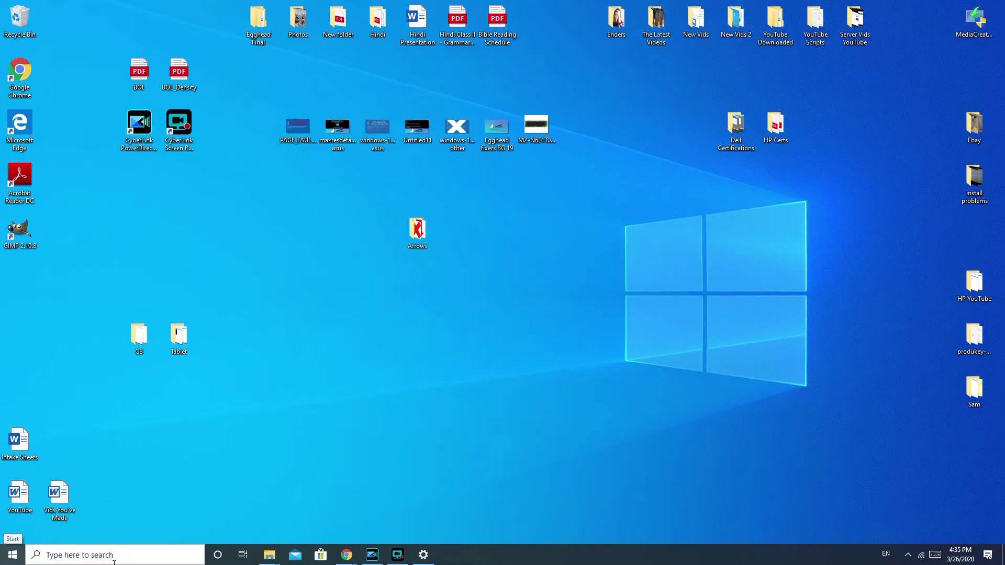
Restore File Explorer and choose Manage on This PC to open Computer Management
mouse_move(256, 547)
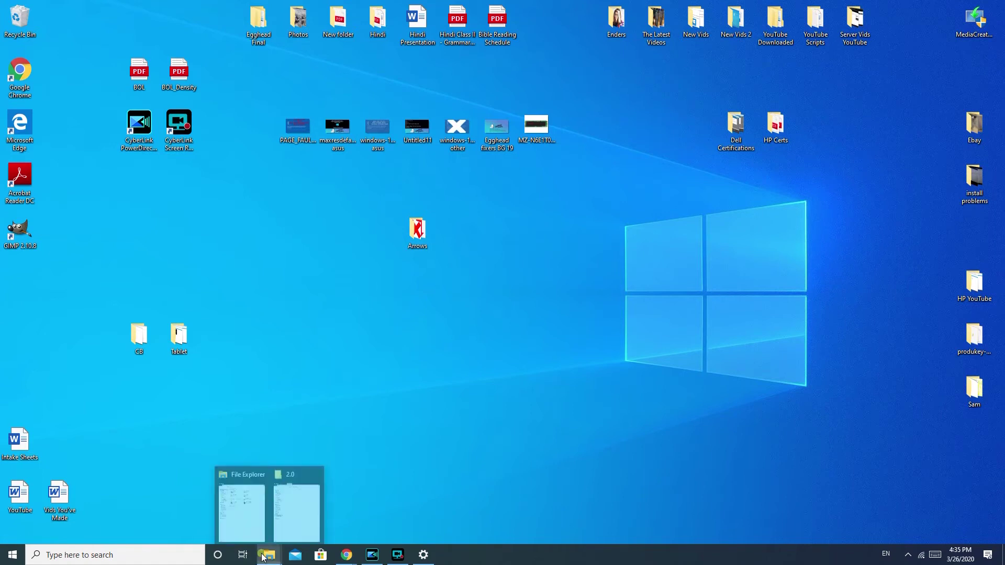
left_click(253, 523)
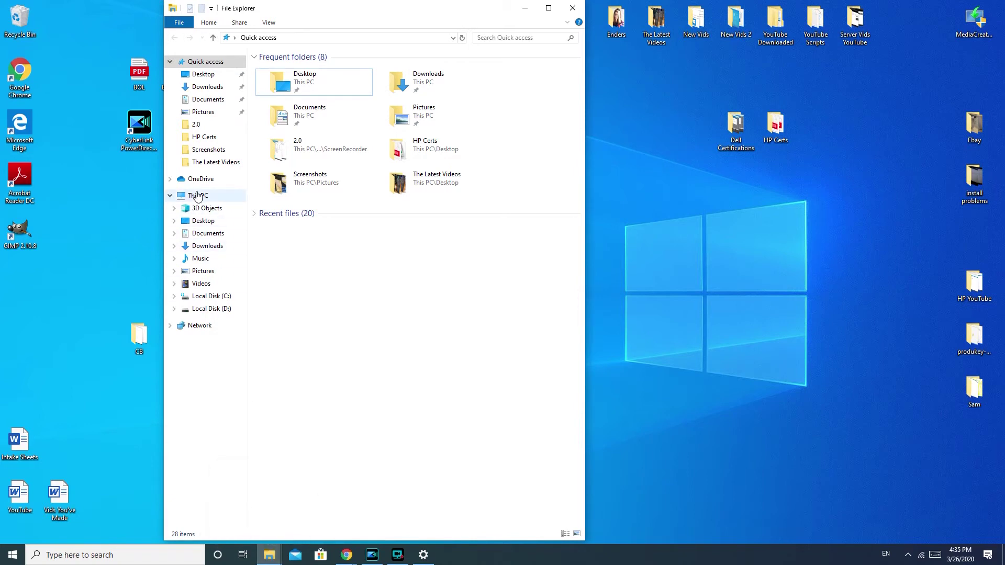
right_click(197, 196)
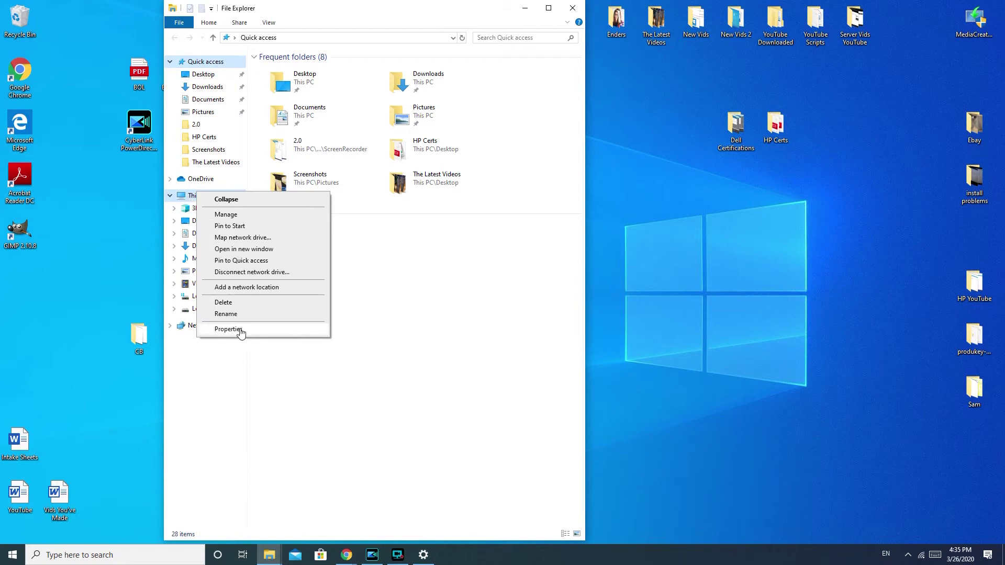
left_click(329, 338)
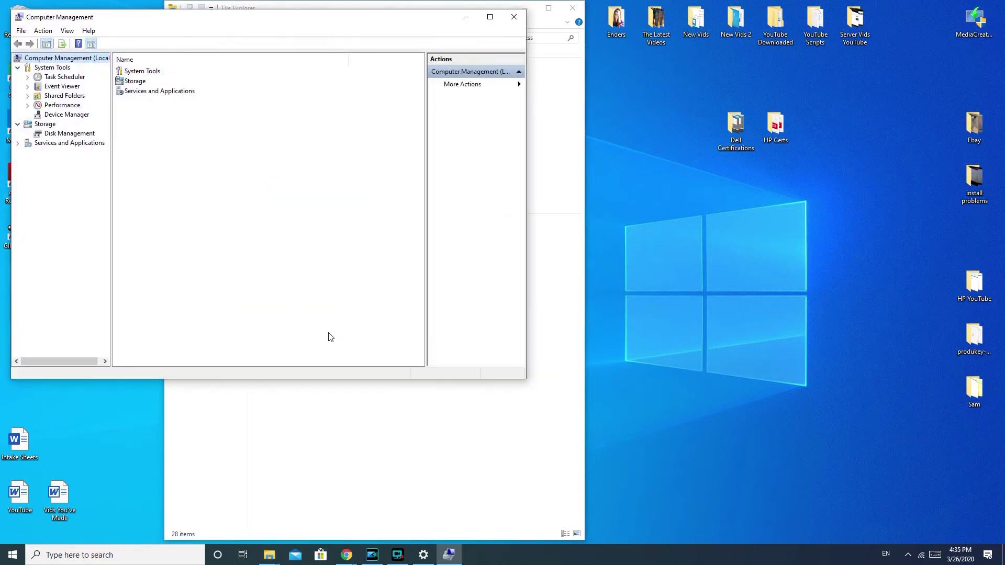
In Device Manager, show the first High Definition Audio Device's uninstall option, then close the console
left_click_drag(301, 32, 537, 71)
left_click(311, 155)
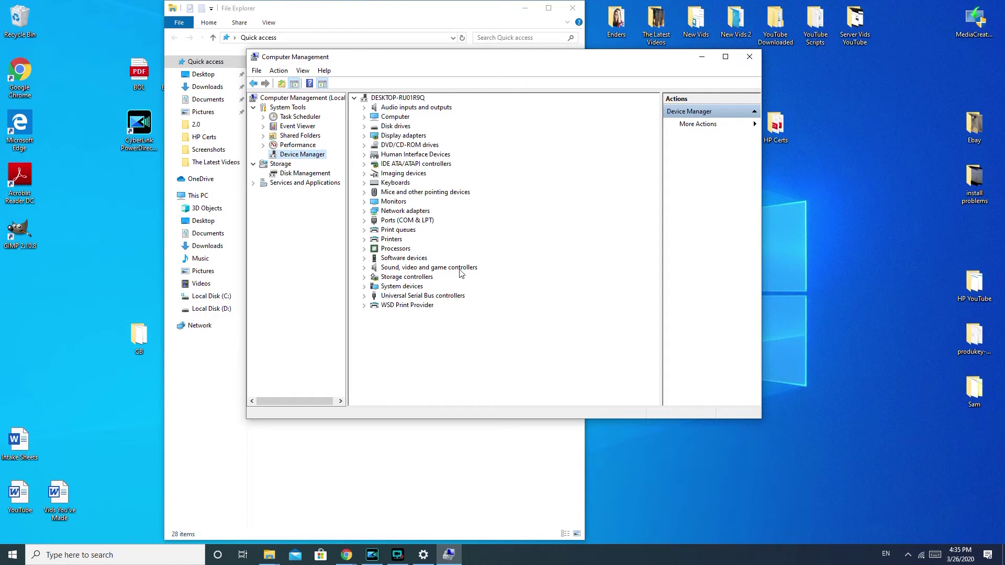
left_click(364, 268)
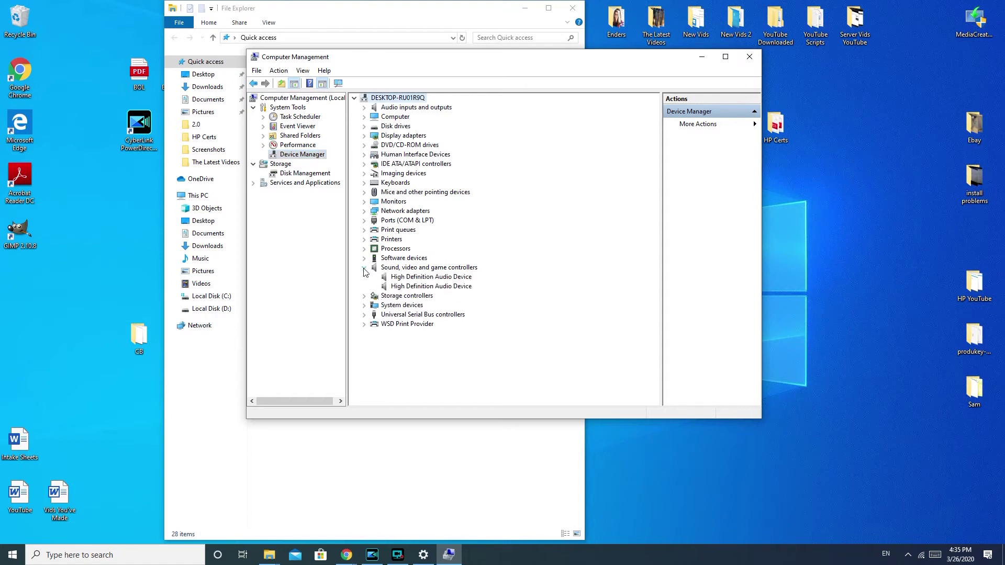
right_click(447, 281)
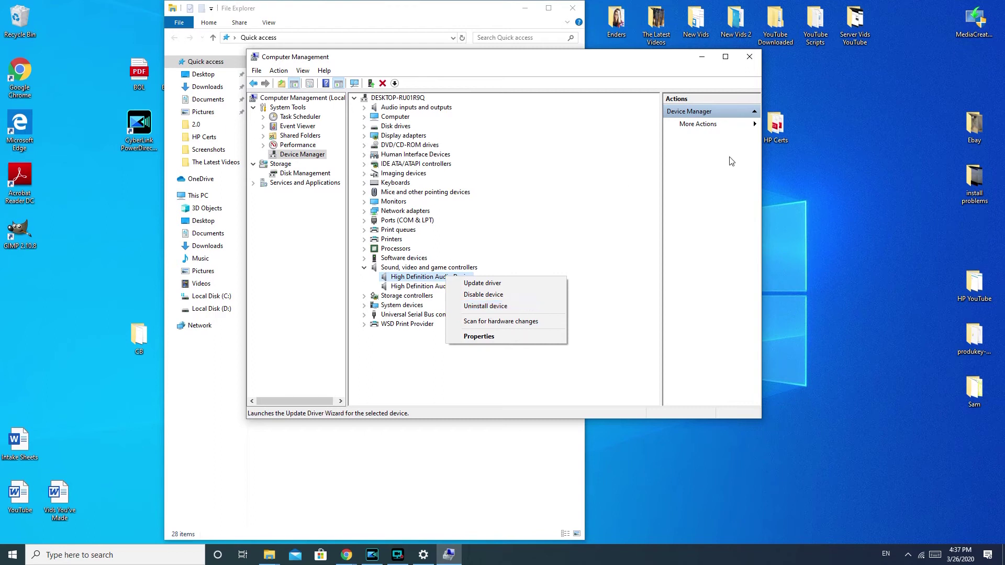
left_click(749, 57)
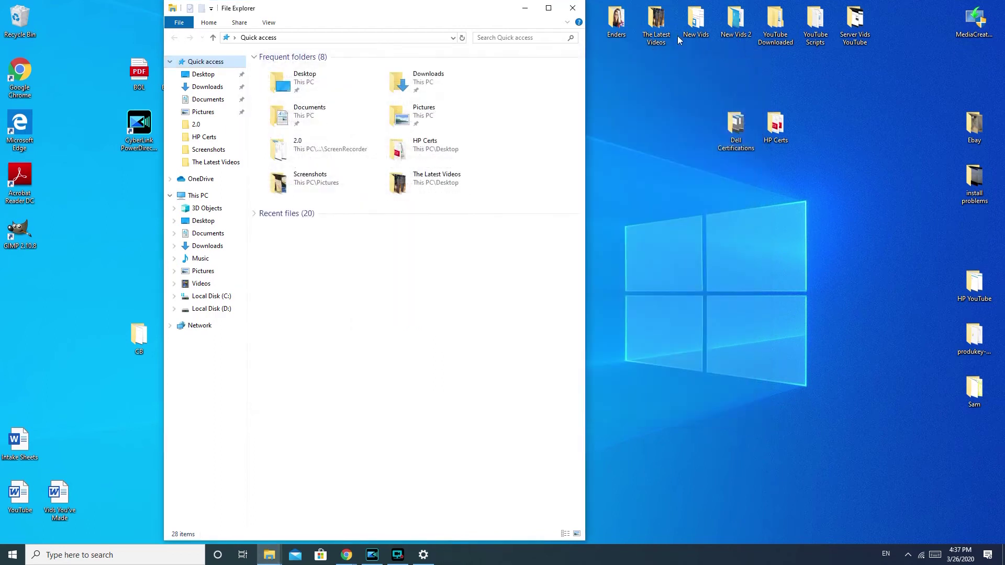
Close File Explorer to leave the bare desktop
left_click(573, 7)
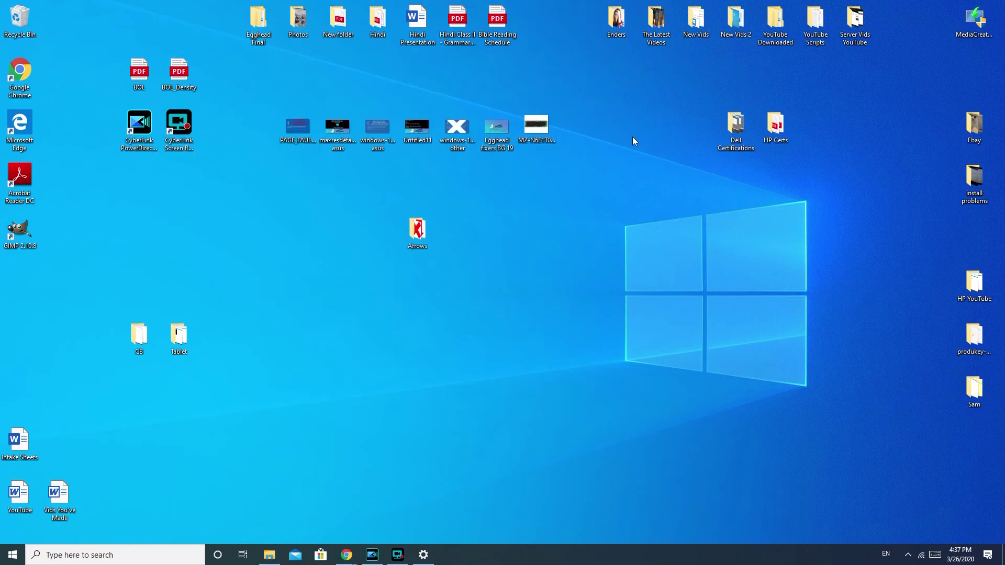